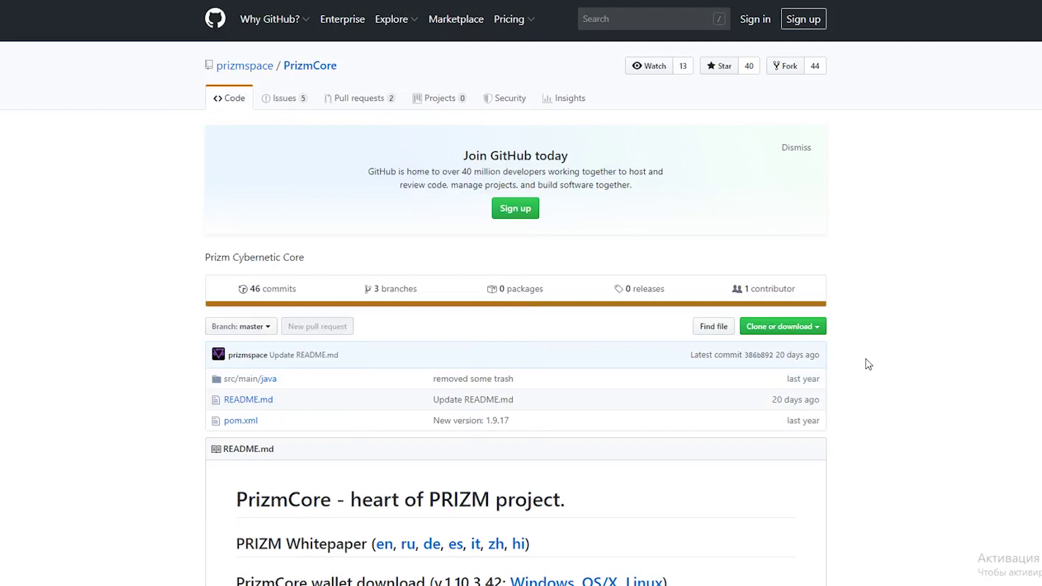
scroll(868, 366, "down", 4)
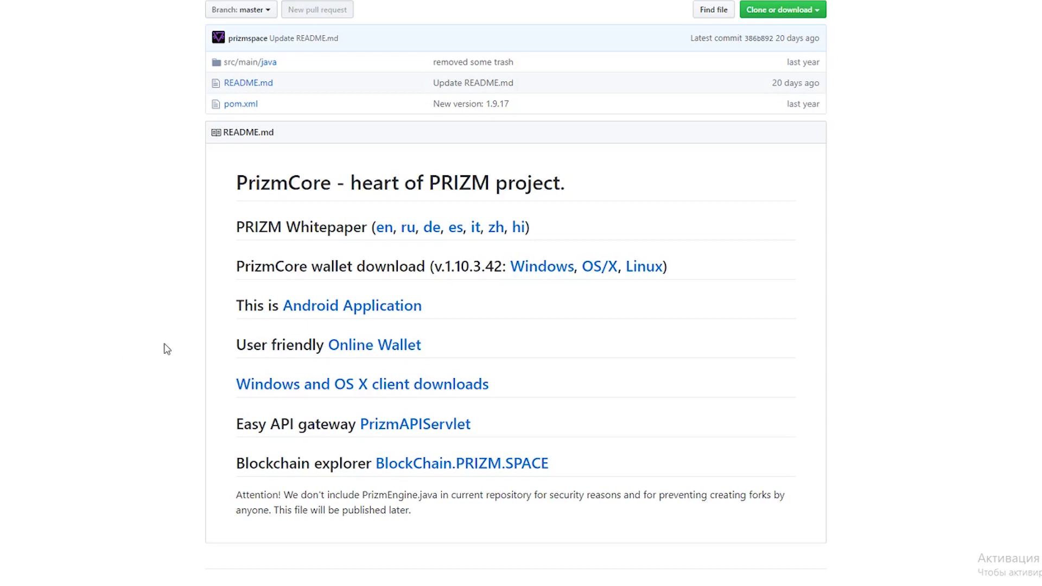
Step: Follow the 'Online Wallet' link in the PrizmCore GitHub README to prizm.space
left_click(393, 350)
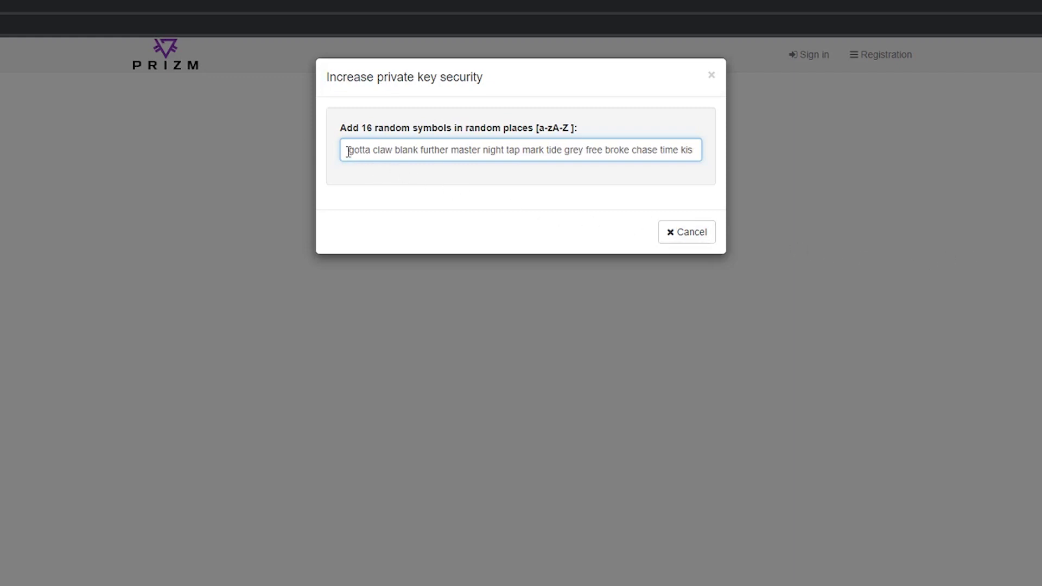
Step: Select part of the generated key and place the cursor at its end for extra symbols
mouse_move(350, 153)
left_mouse_down()
mouse_move(525, 167)
mouse_move(674, 152)
mouse_move(710, 164)
left_mouse_up()
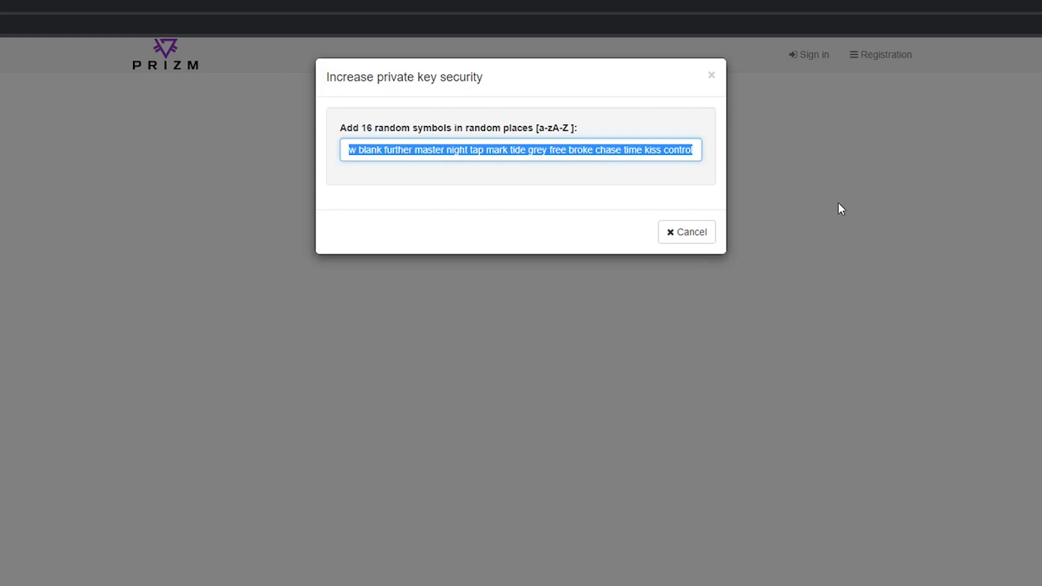
left_click(698, 151)
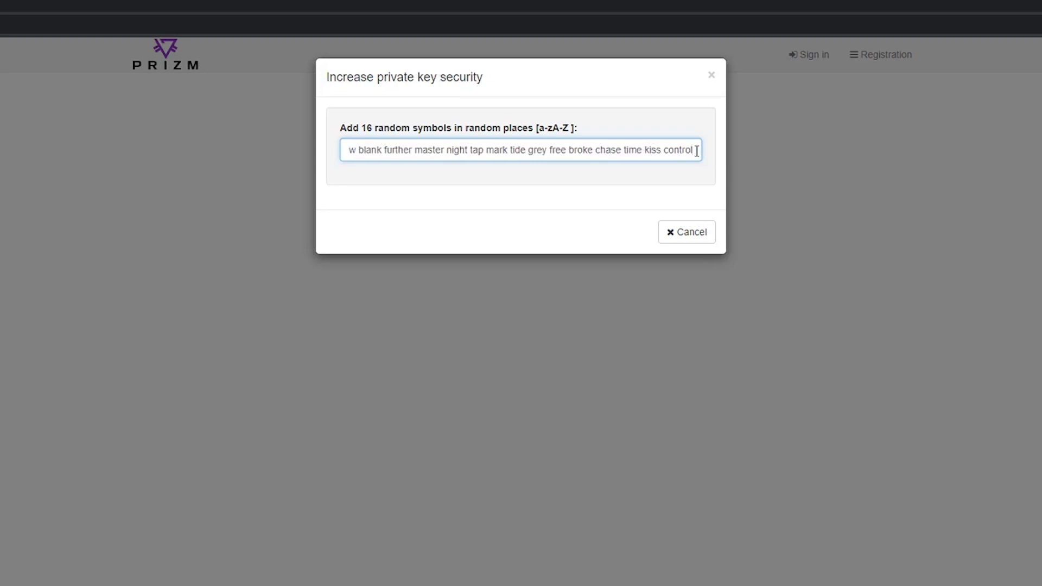
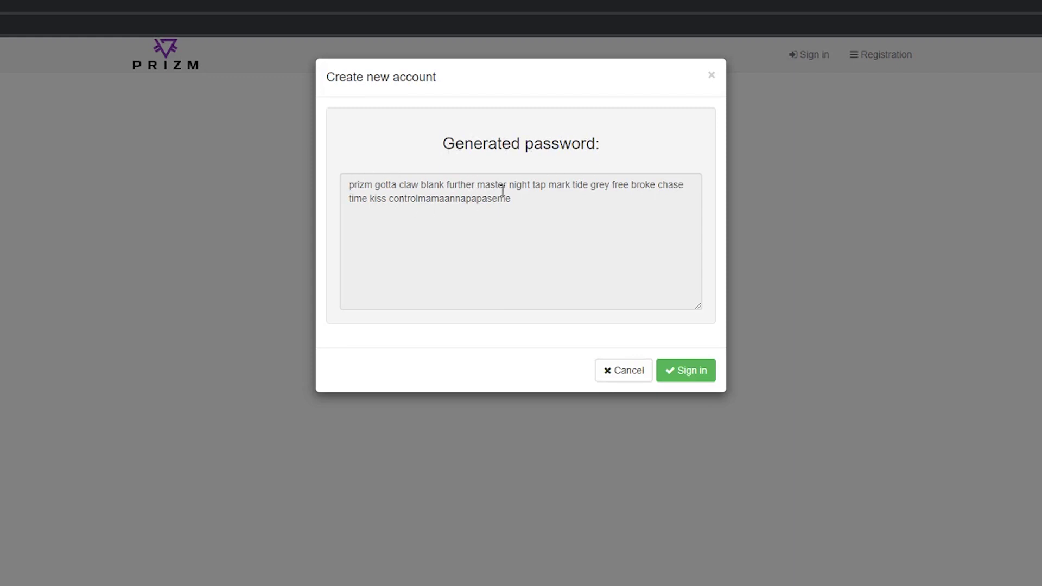
Step: Select and copy the generated wallet password
left_click(526, 204)
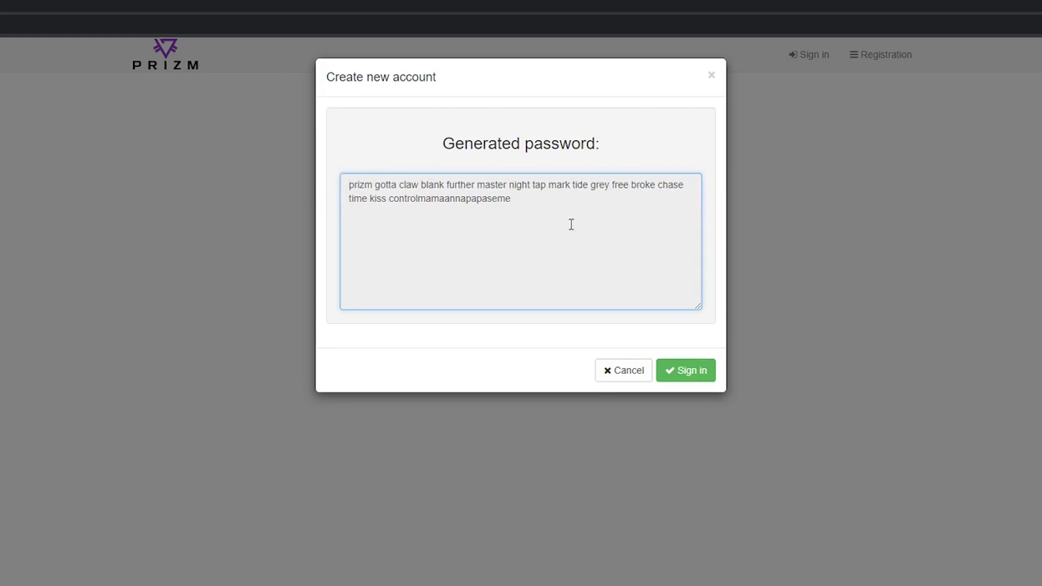
key("ctrl+a")
left_click(519, 362)
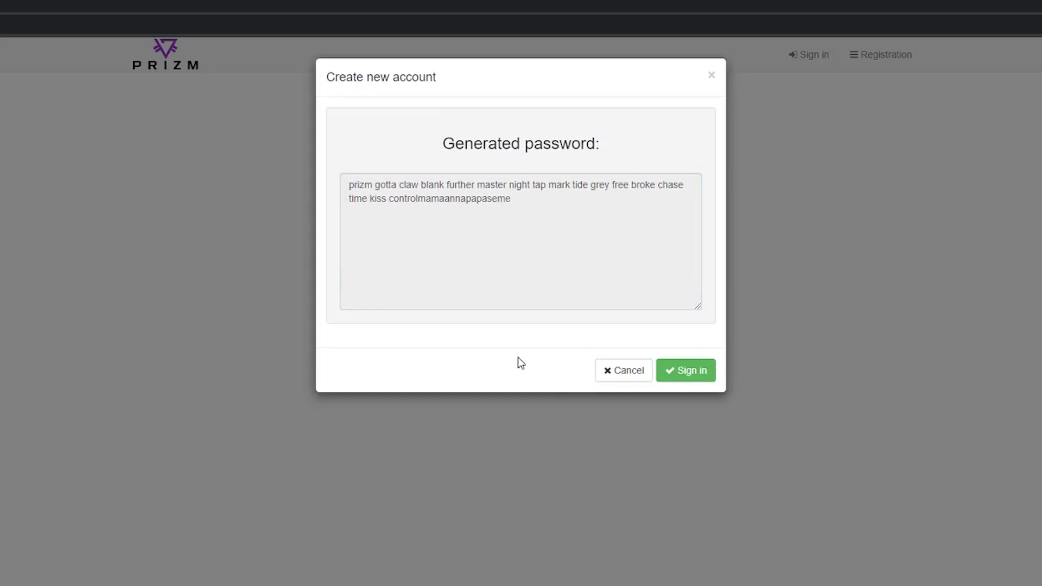
Step: Paste the copied password as the passphrase and sign in to the new wallet
left_click(697, 374)
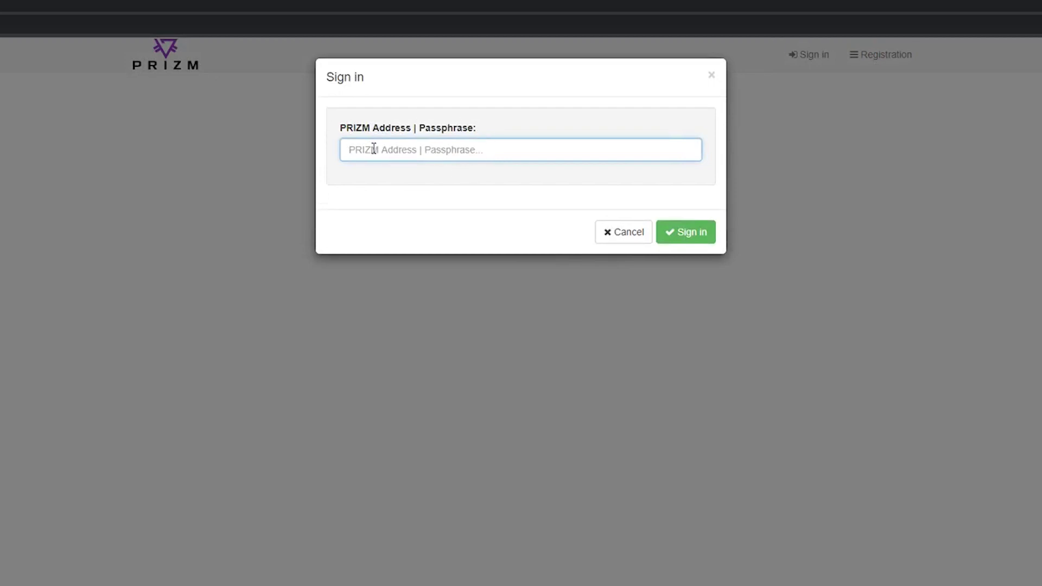
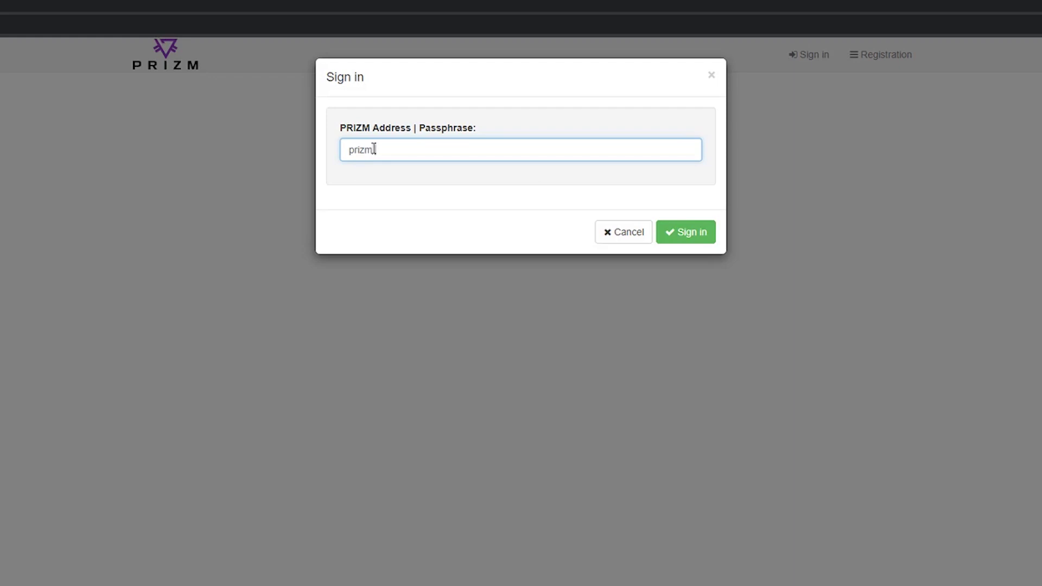
key("ctrl+v")
key("ctrl+a")
left_click(692, 238)
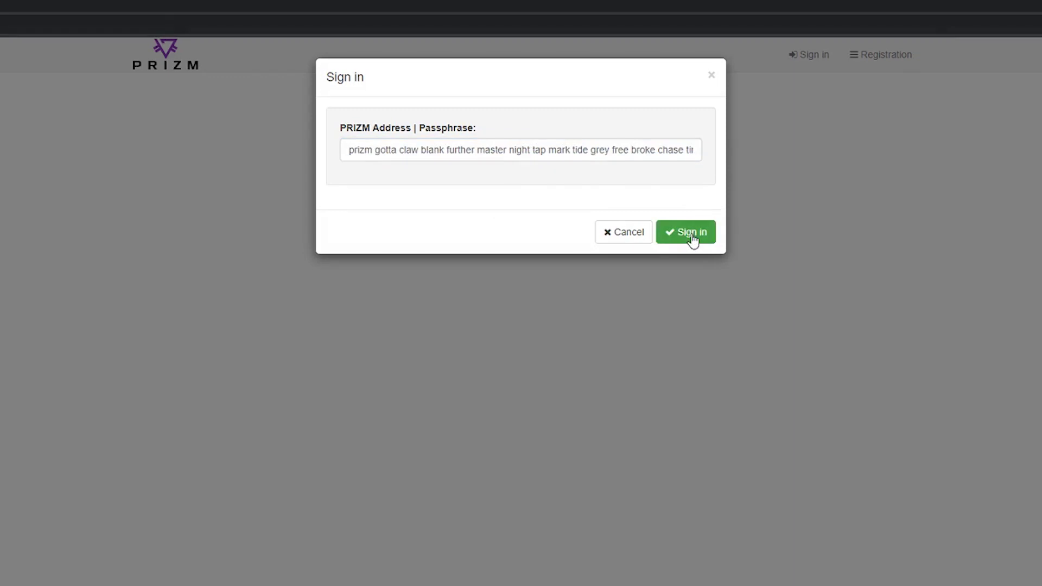
left_click(691, 236)
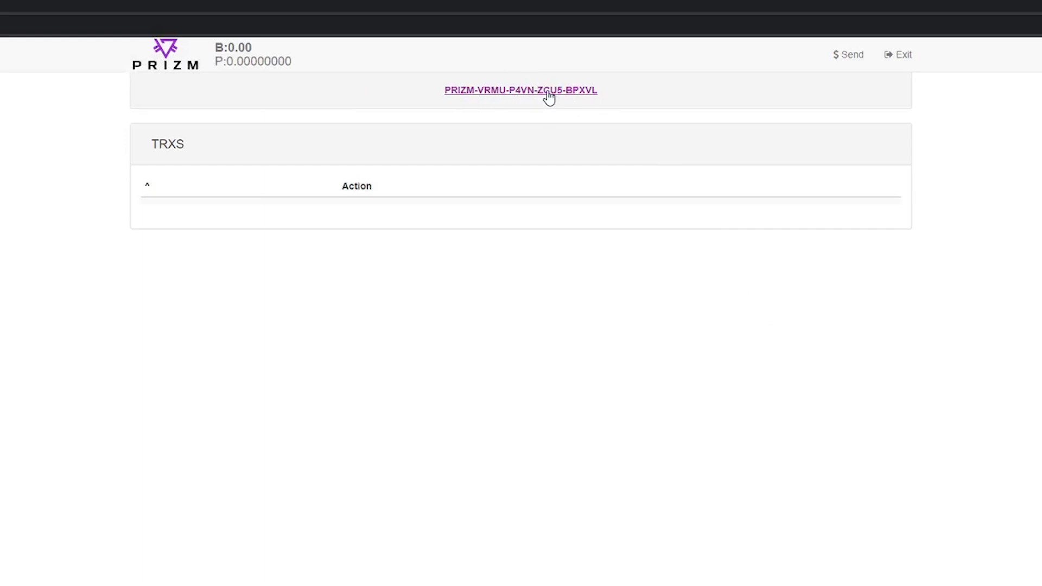
Step: Open the QR code dialog from the account address at the top of the wallet
left_click(548, 97)
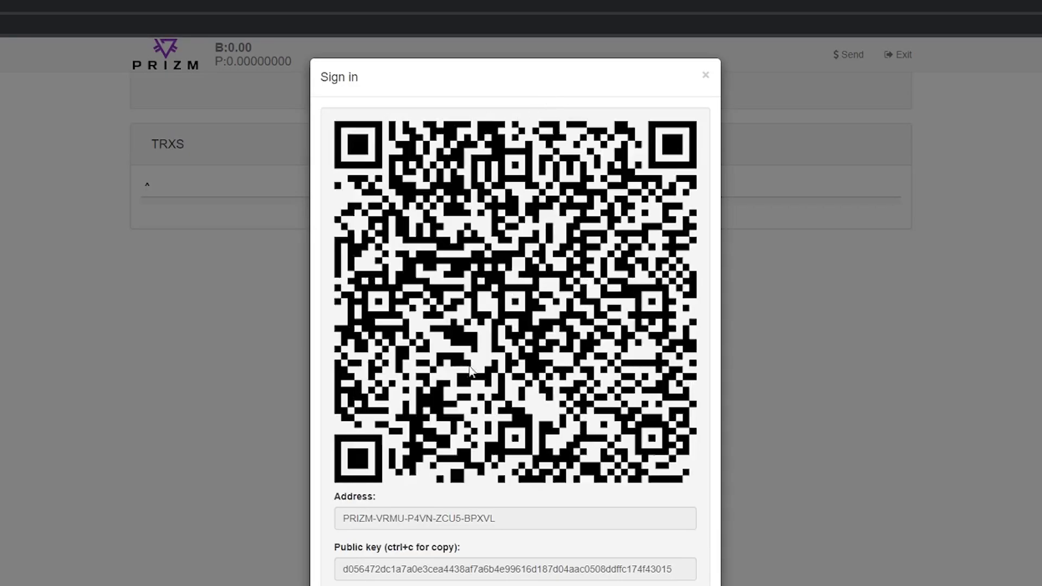
scroll(542, 440, "down", 1)
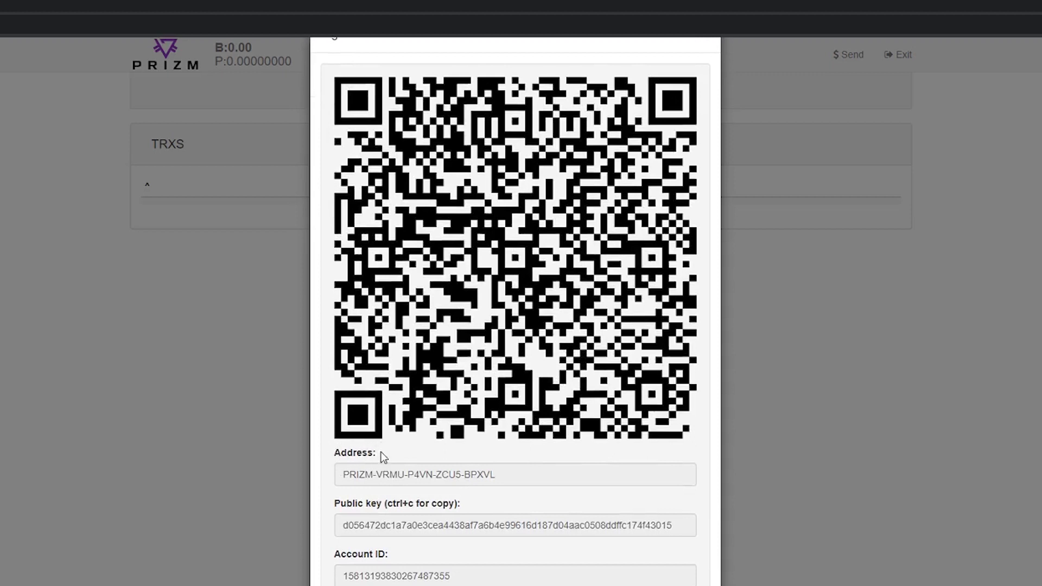
Step: Copy the wallet address via the context menu and bring it to the Notepad document
right_click(483, 477)
left_click(513, 490)
key("alt+Tab")
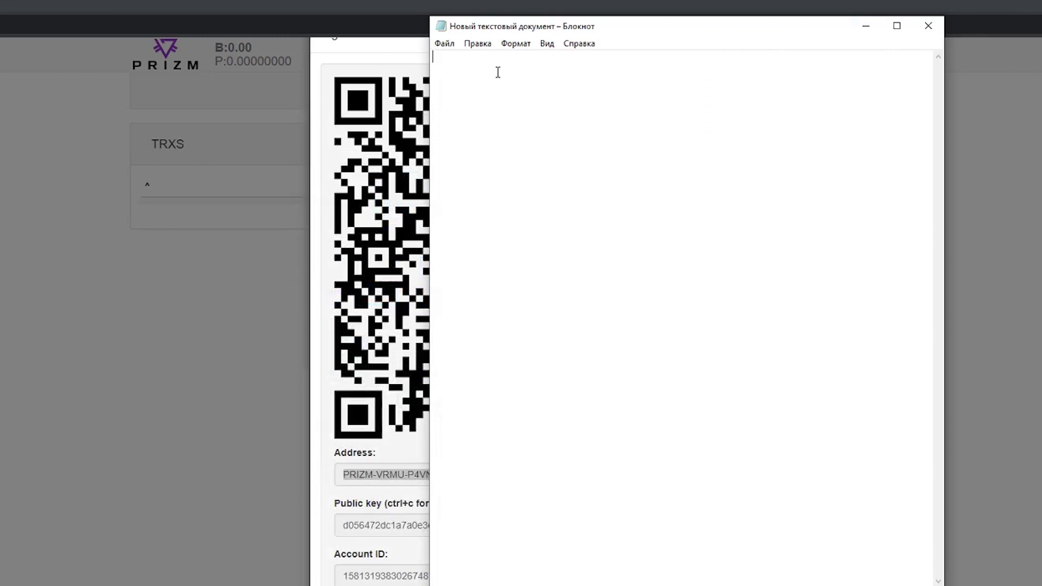
key("alt+Tab")
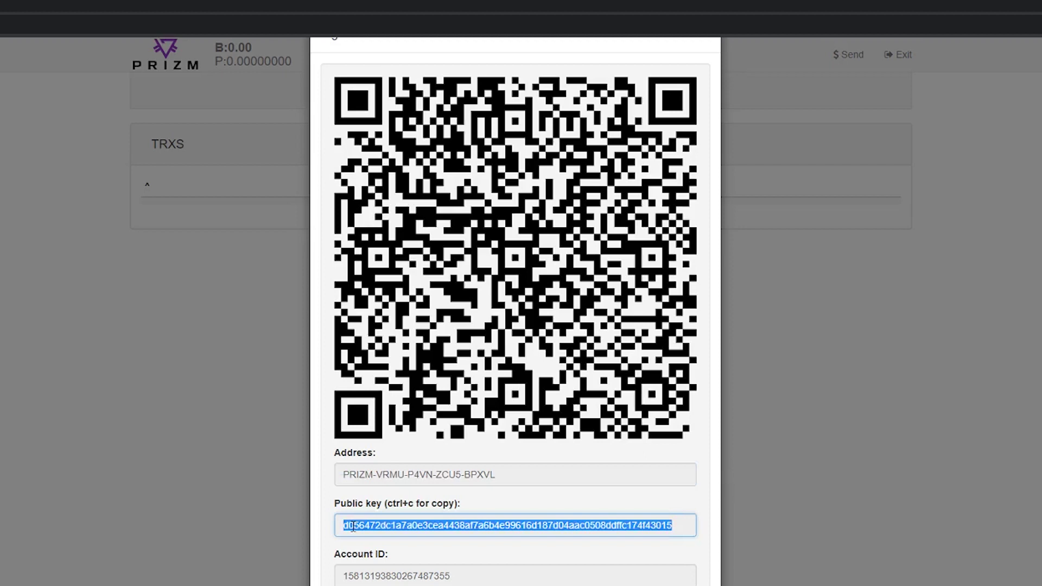
key("alt+Tab")
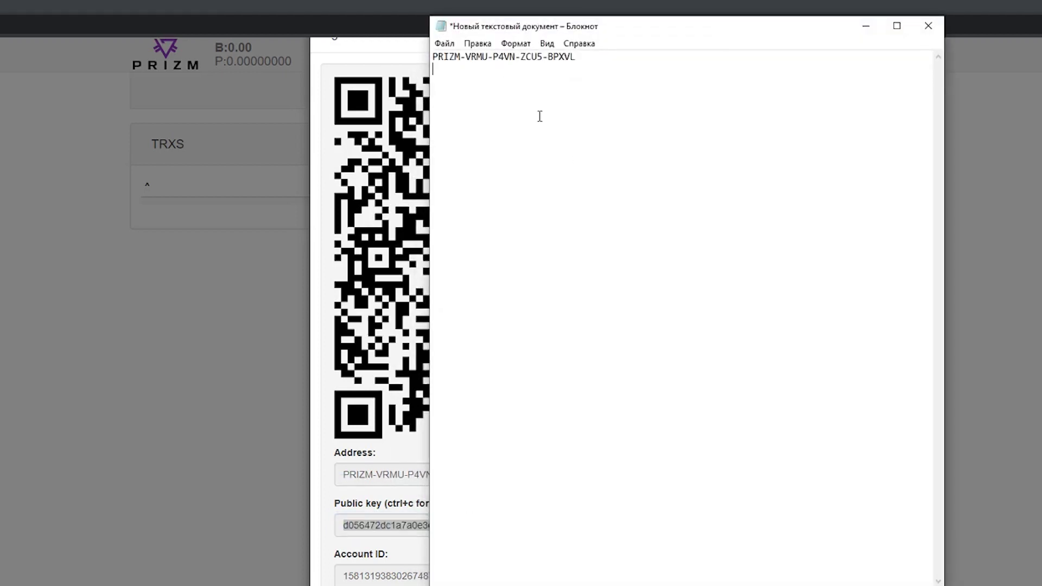